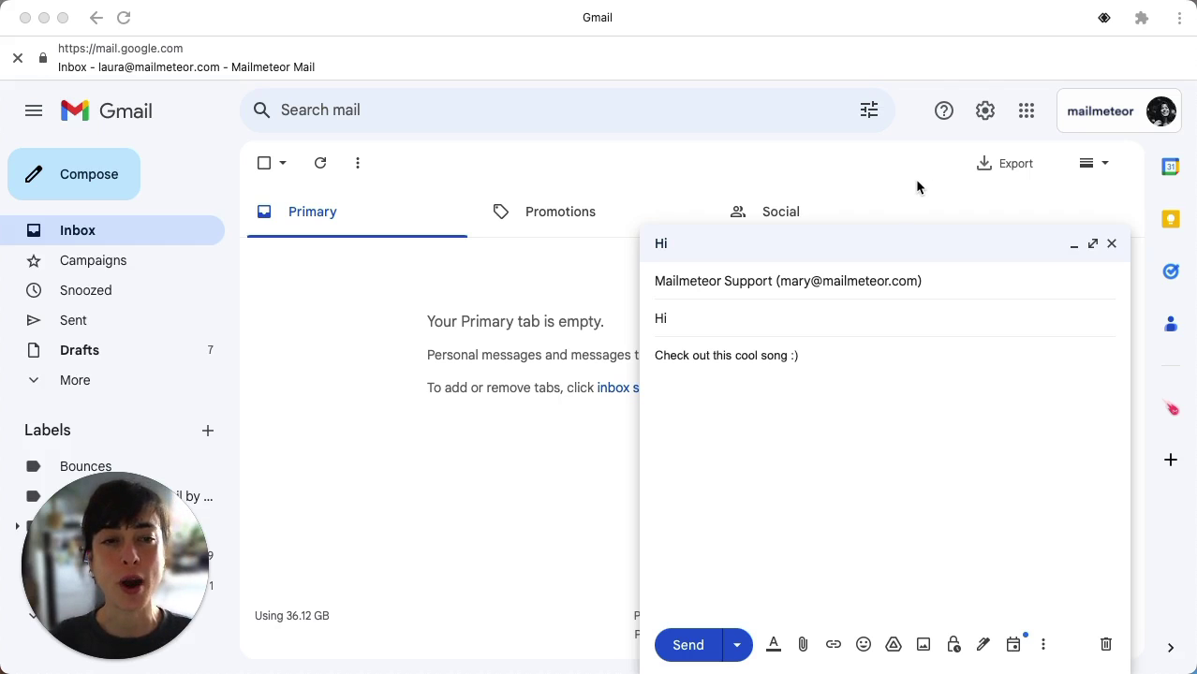
# Open Google Drive from the apps grid and upload Song Mailmeteor.mp3 from Downloads
pyautogui.click(1028, 111)
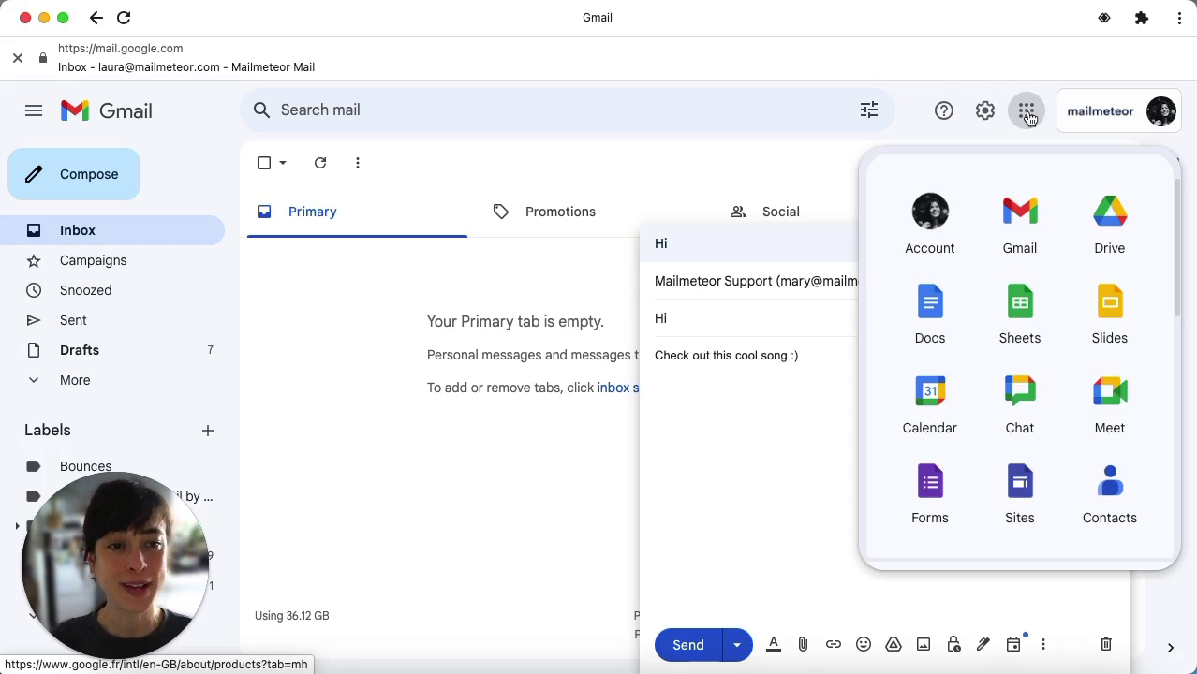
pyautogui.click(1111, 210)
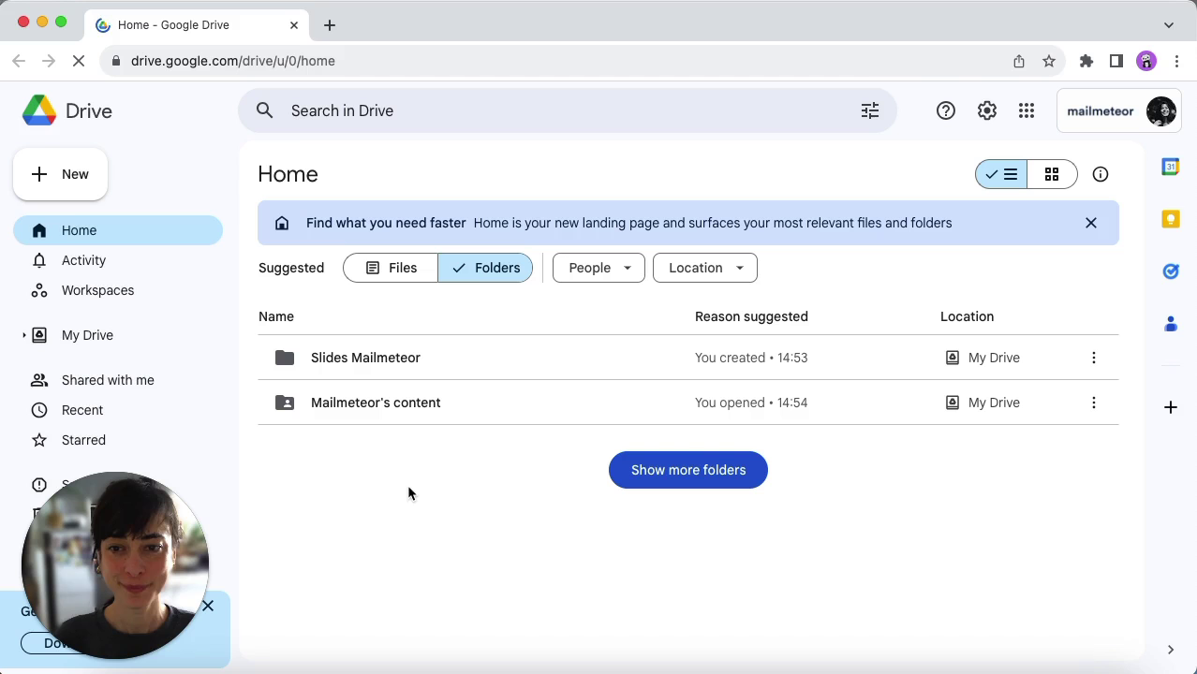
pyautogui.click(76, 178)
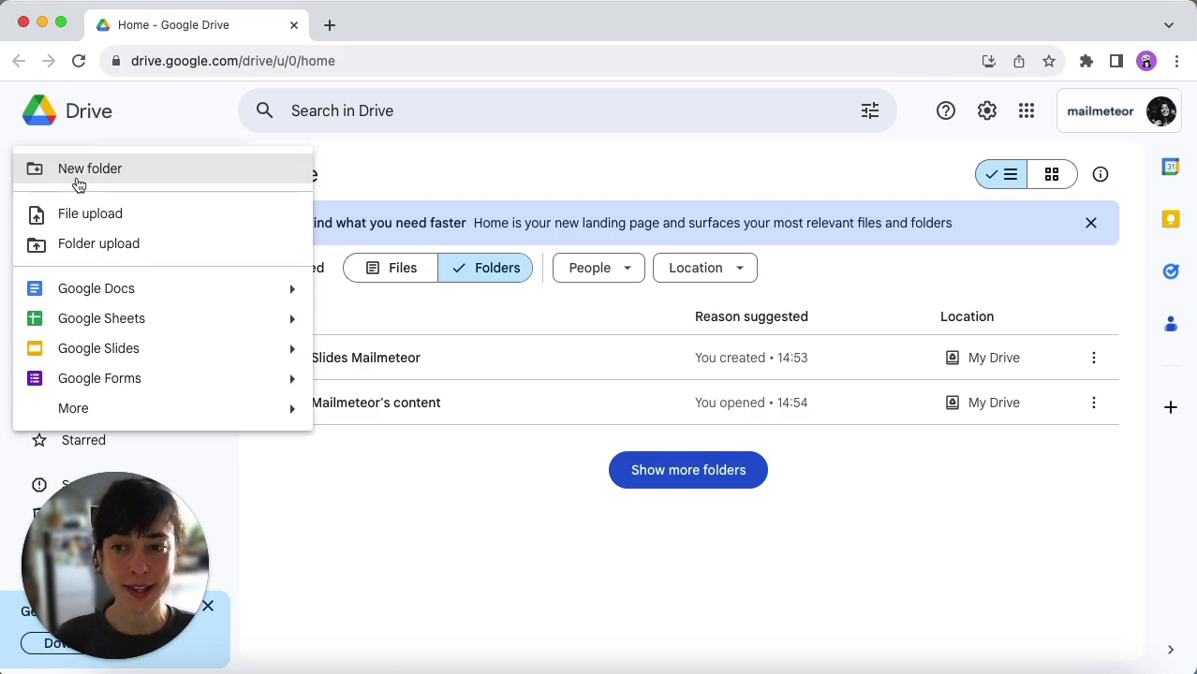
pyautogui.click(87, 215)
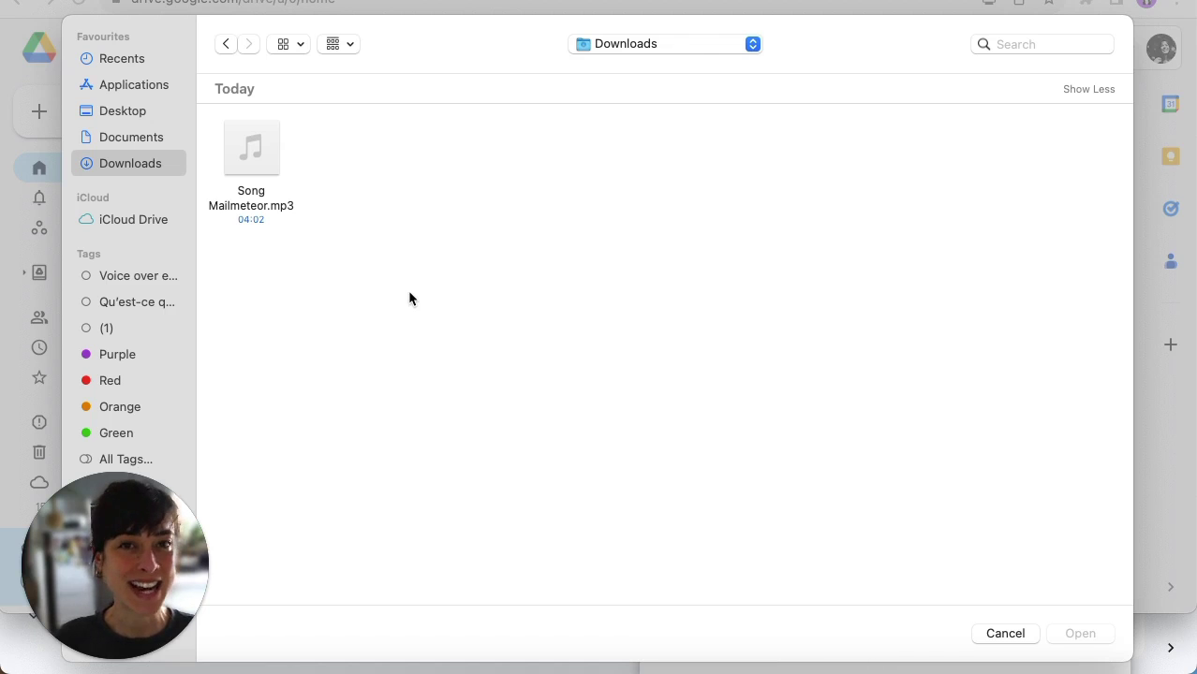
pyautogui.click(251, 150)
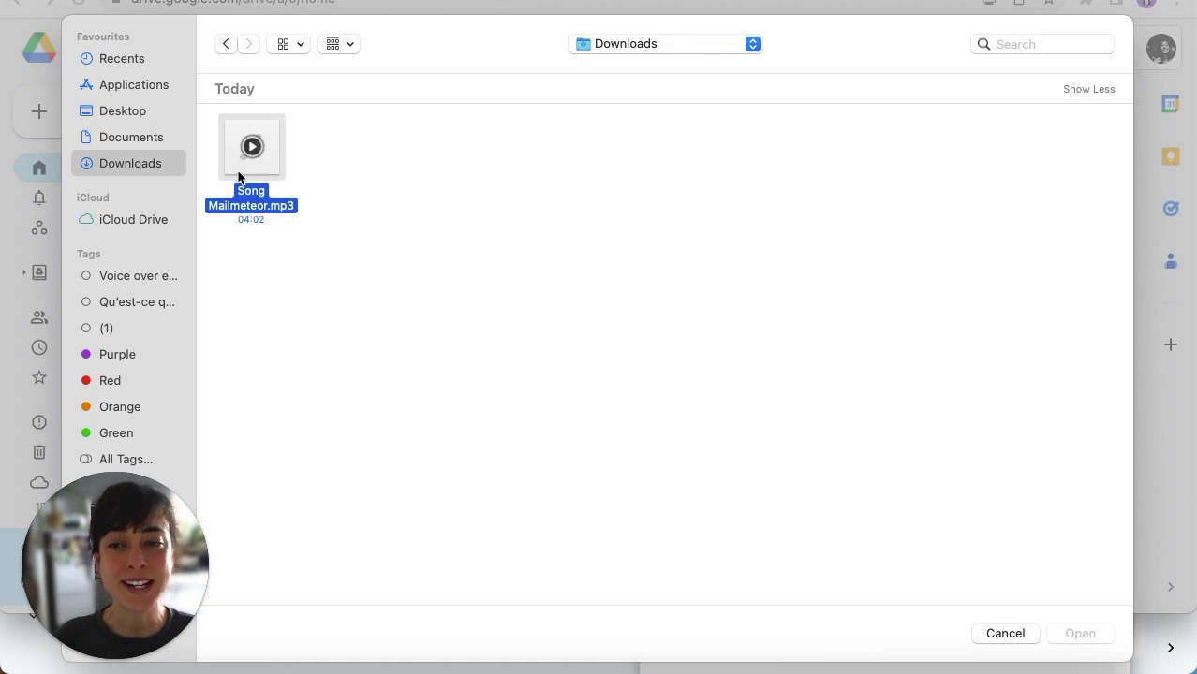
pyautogui.click(1086, 634)
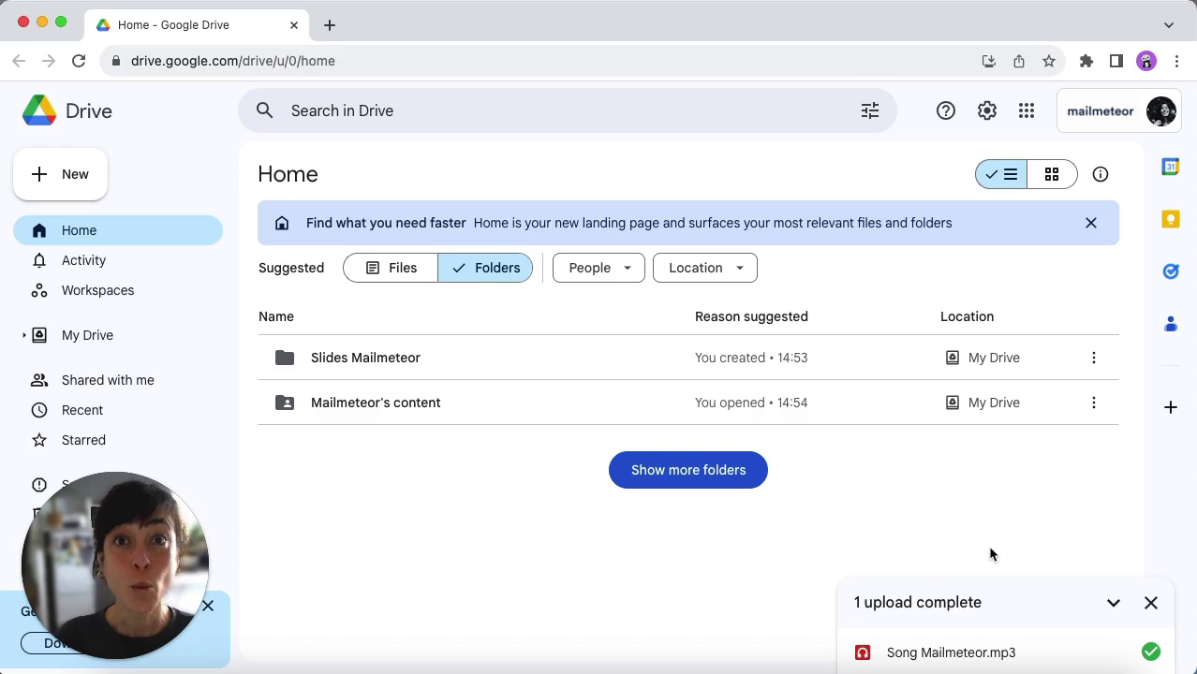
# Back in Gmail, insert the Drive copy of Song Mailmeteor.mp3 into the Hi draft
pyautogui.click(24, 21)
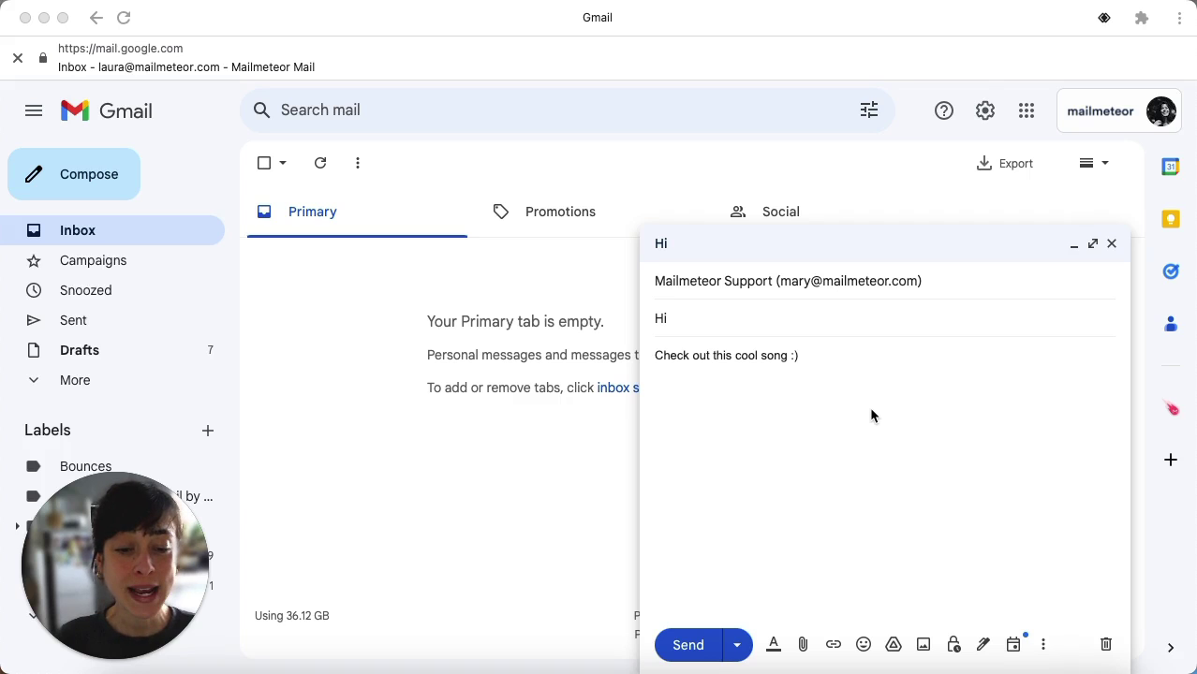
pyautogui.click(893, 646)
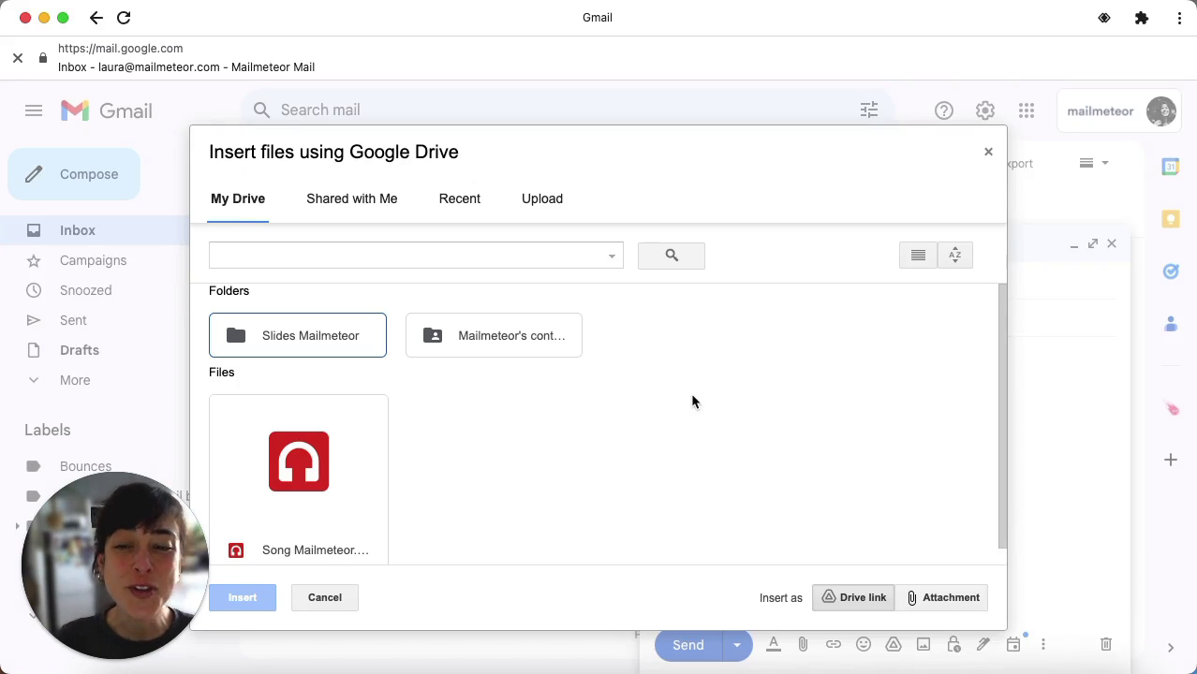
pyautogui.click(318, 468)
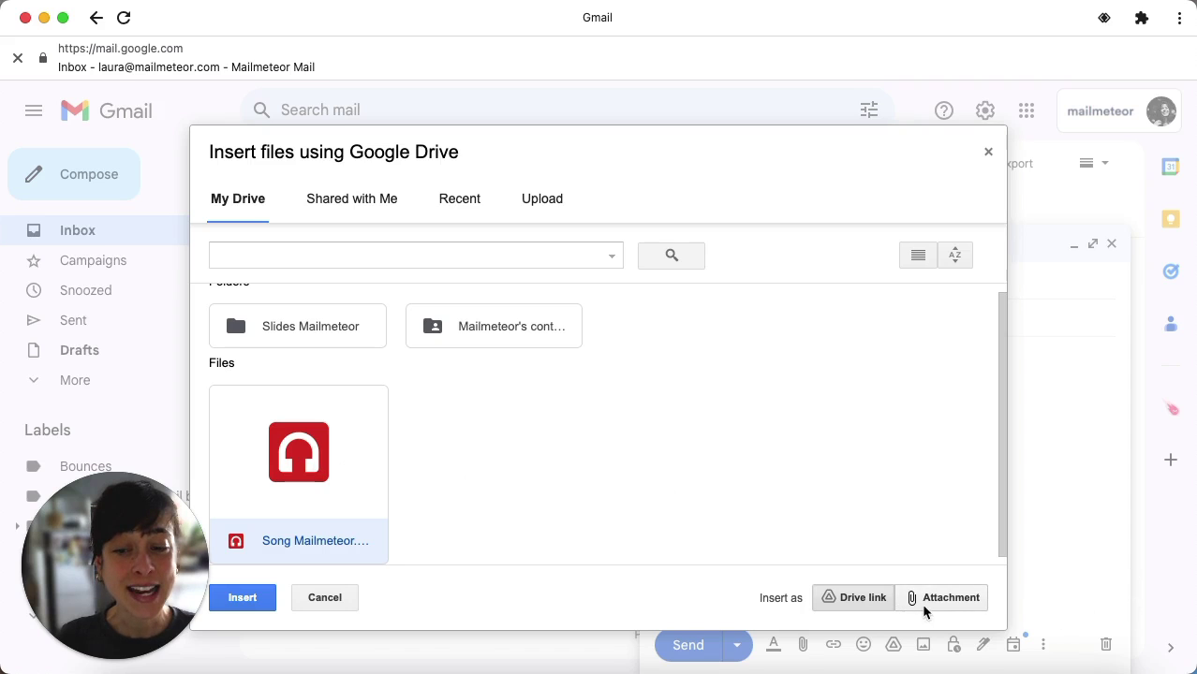
pyautogui.click(247, 605)
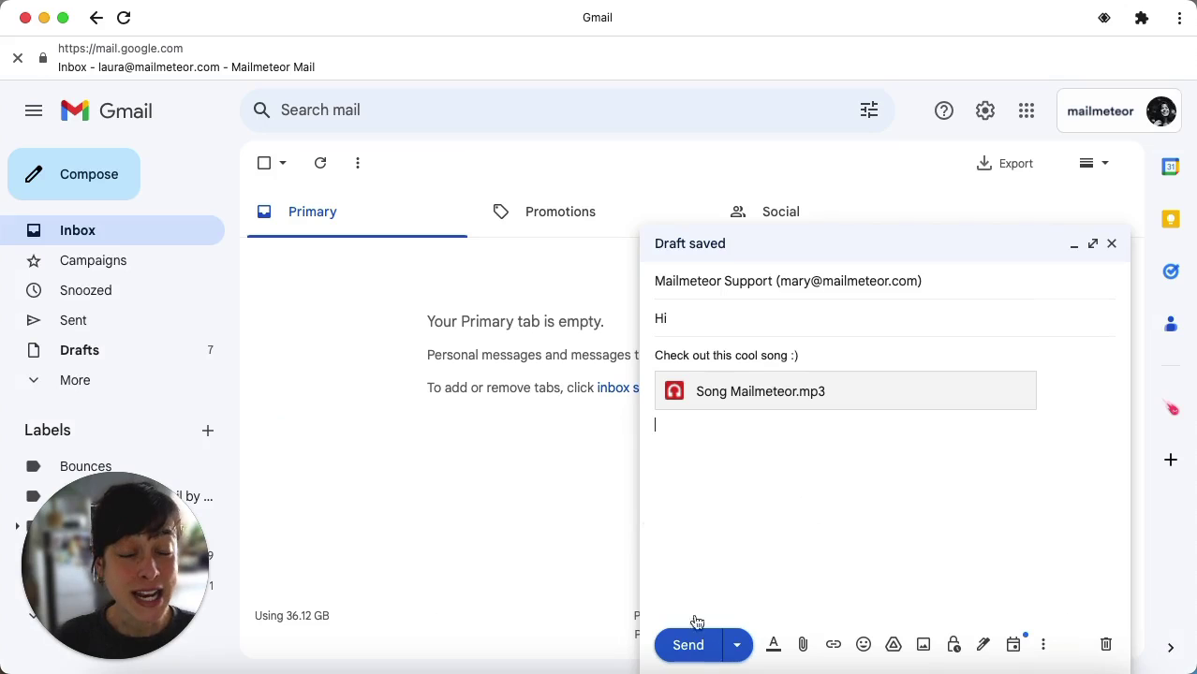
pyautogui.click(828, 534)
pyautogui.press('BackSpace')
pyautogui.press('BackSpace')
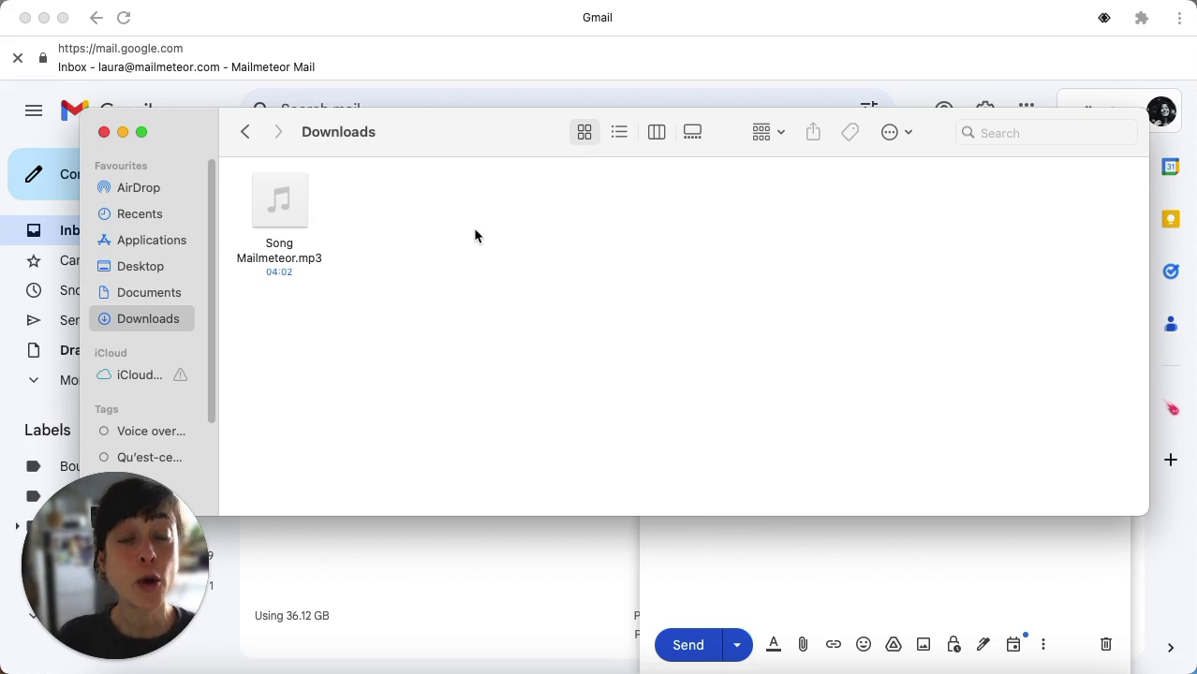
pyautogui.moveTo(279, 200)
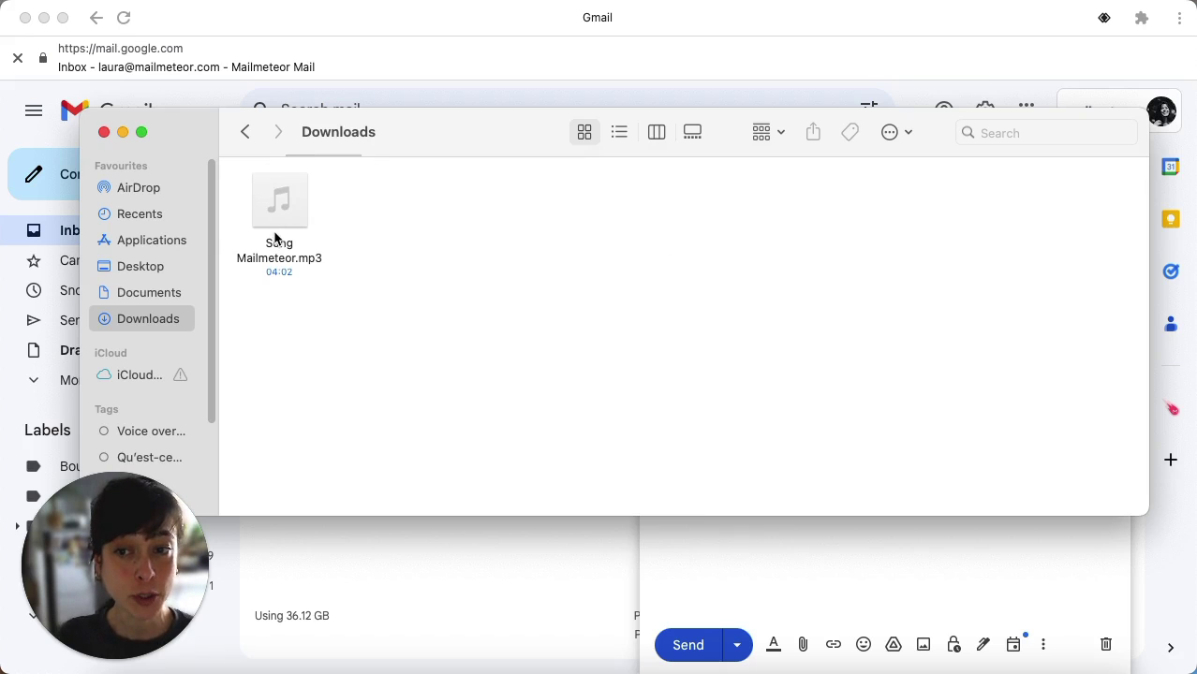
# Compress Song Mailmeteor.mp3 into a zip in Finder and drag it toward the Gmail draft
pyautogui.rightClick(271, 229)
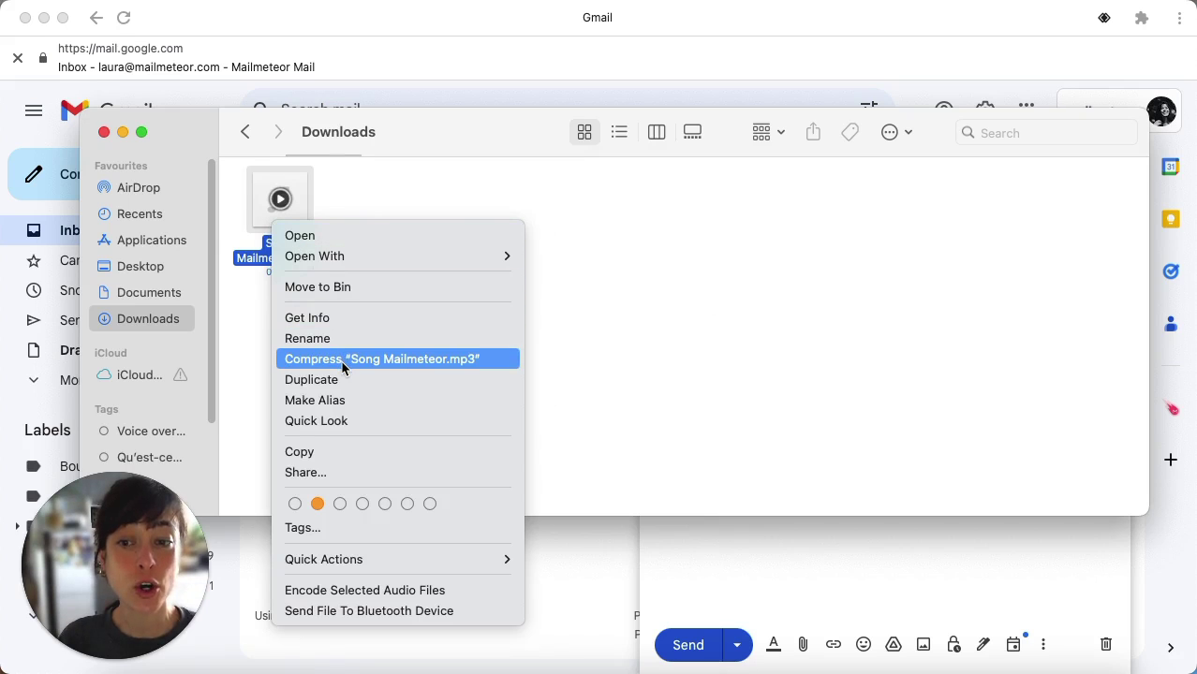
pyautogui.press('Escape')
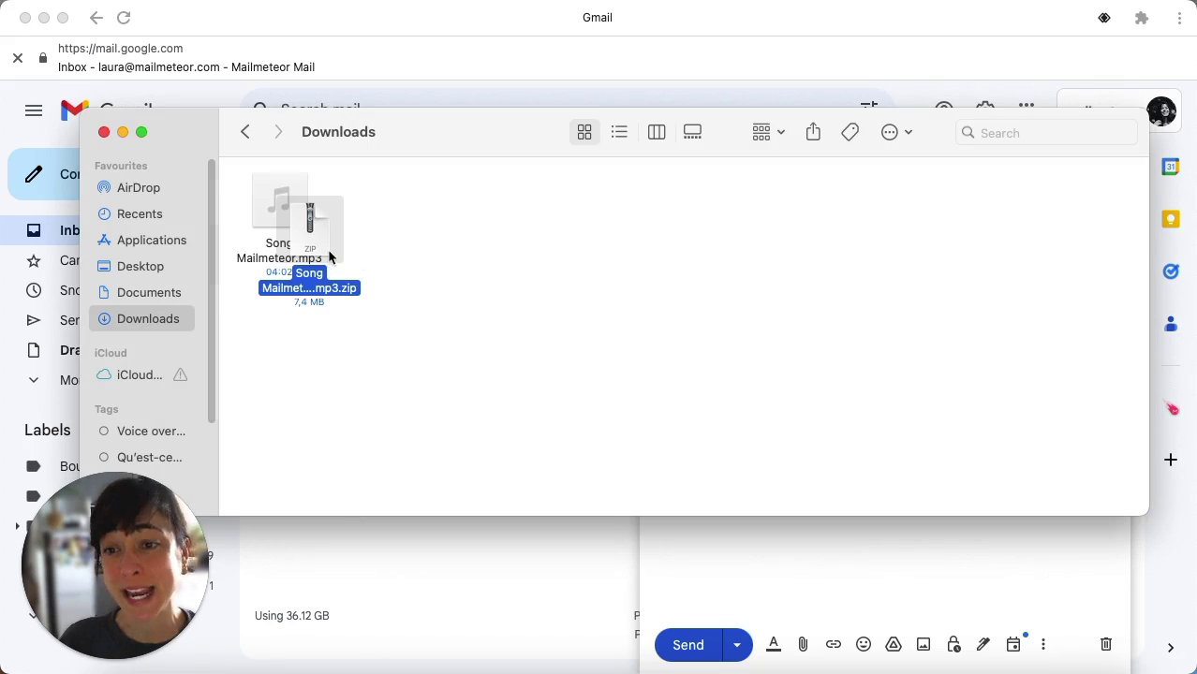
pyautogui.moveTo(330, 251); pyautogui.dragTo(839, 560)
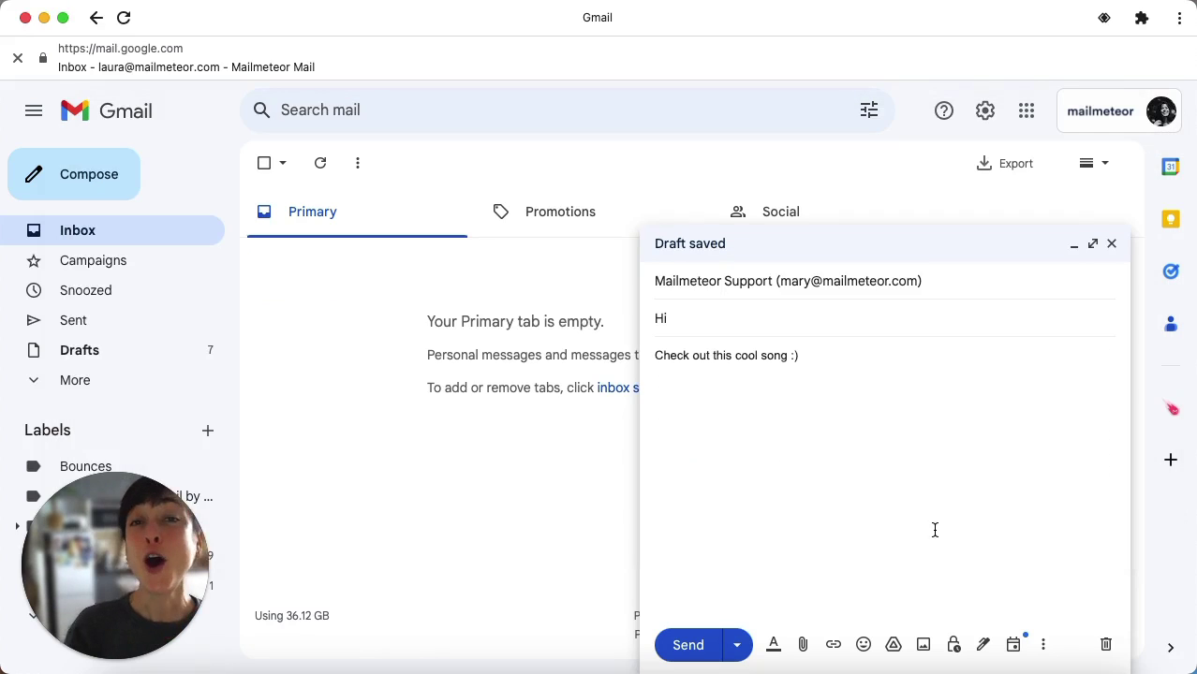